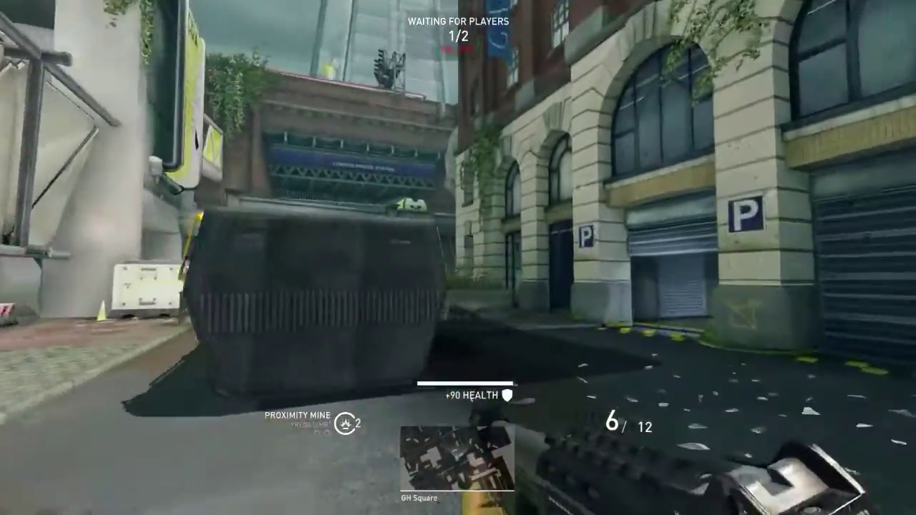
key("1")
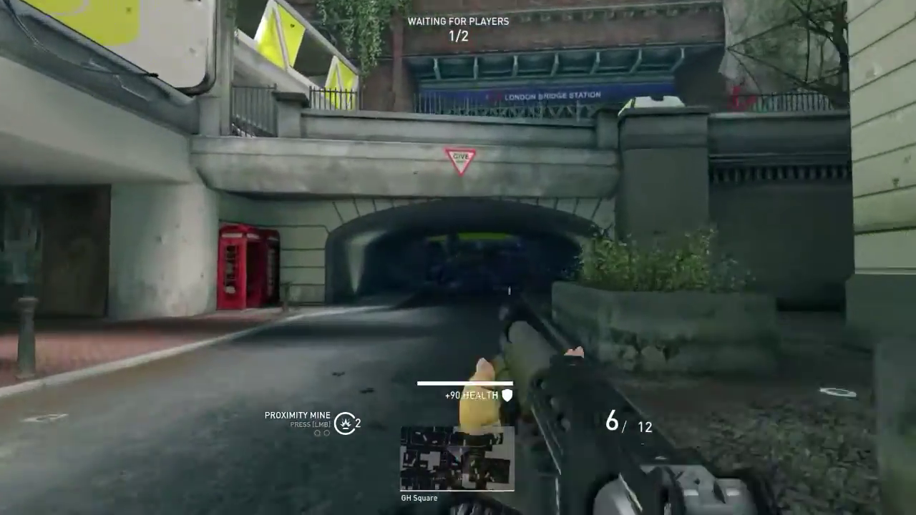
key("w")
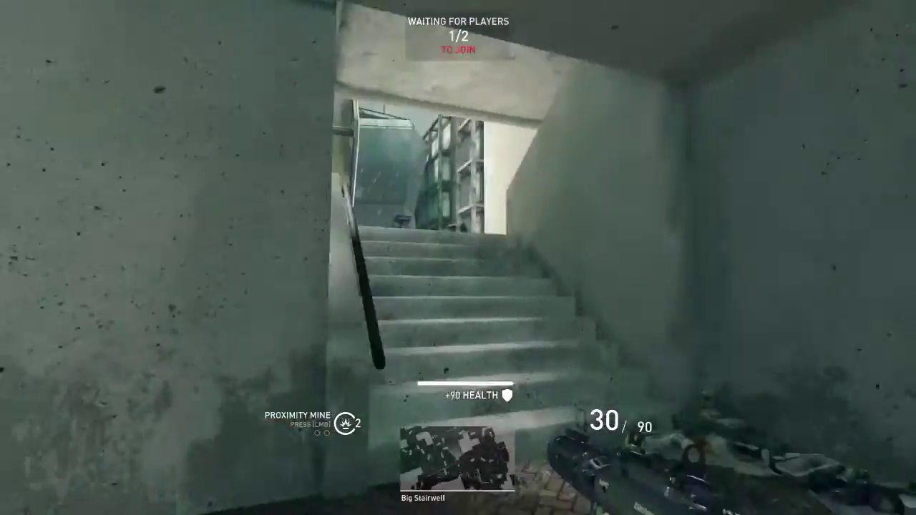
key("w")
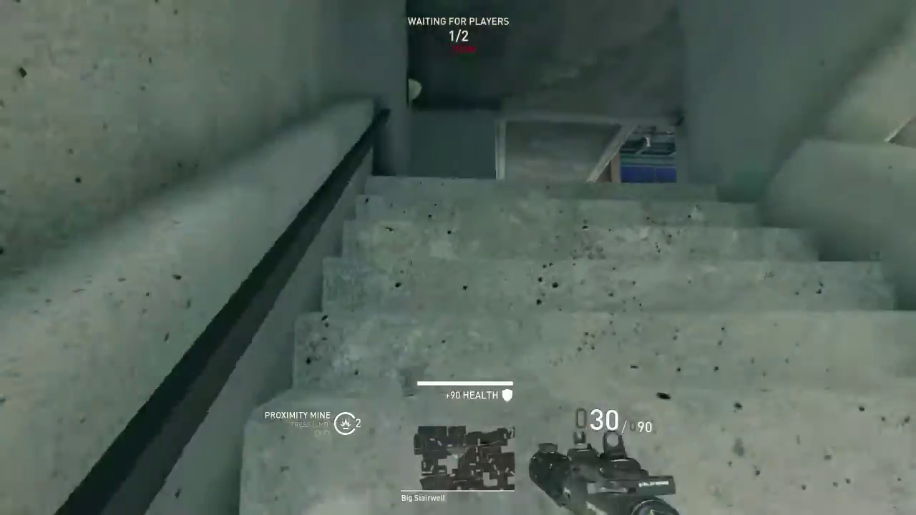
key("w")
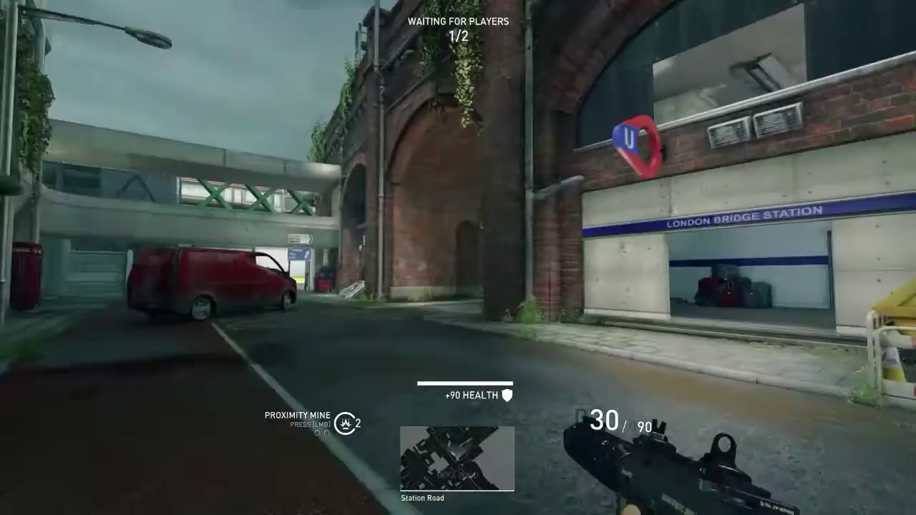
key("w")
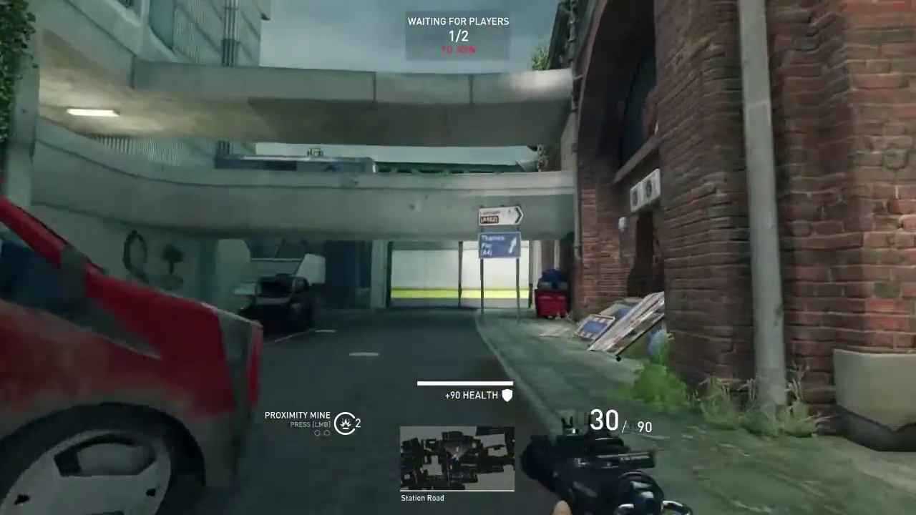
key("w")
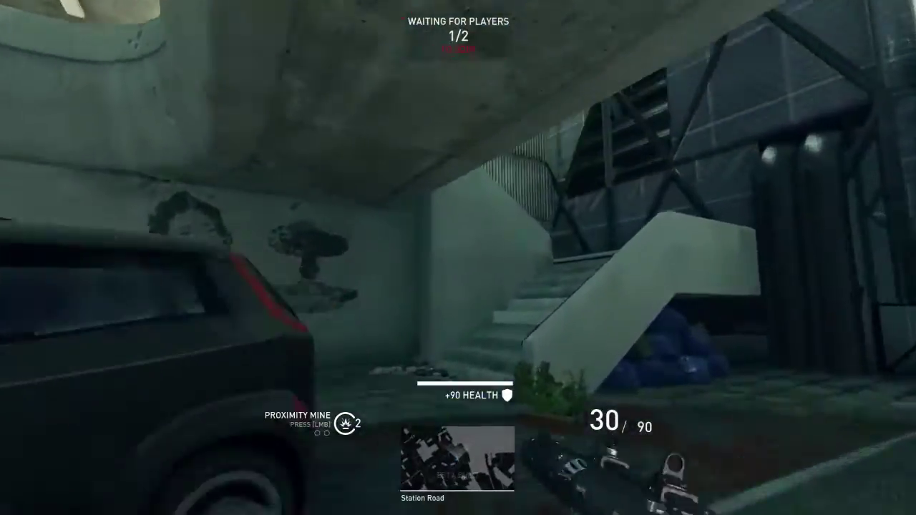
key("w")
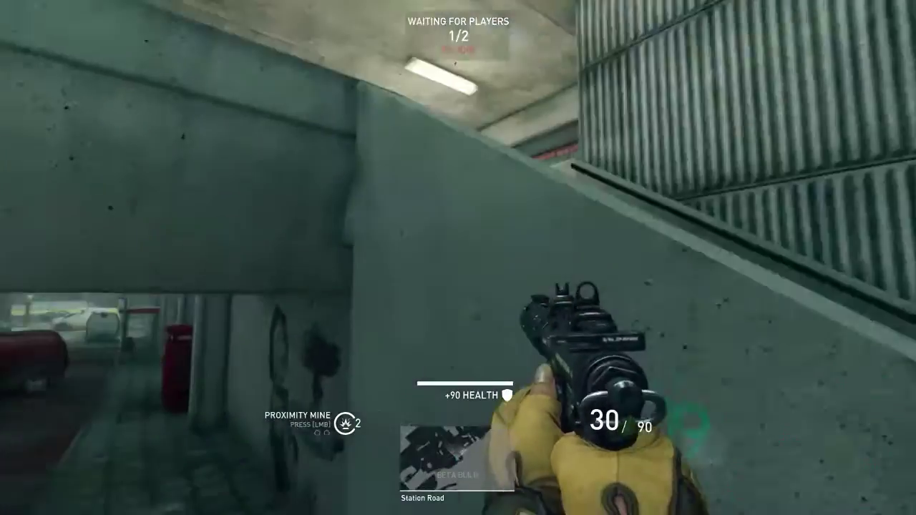
key("w")
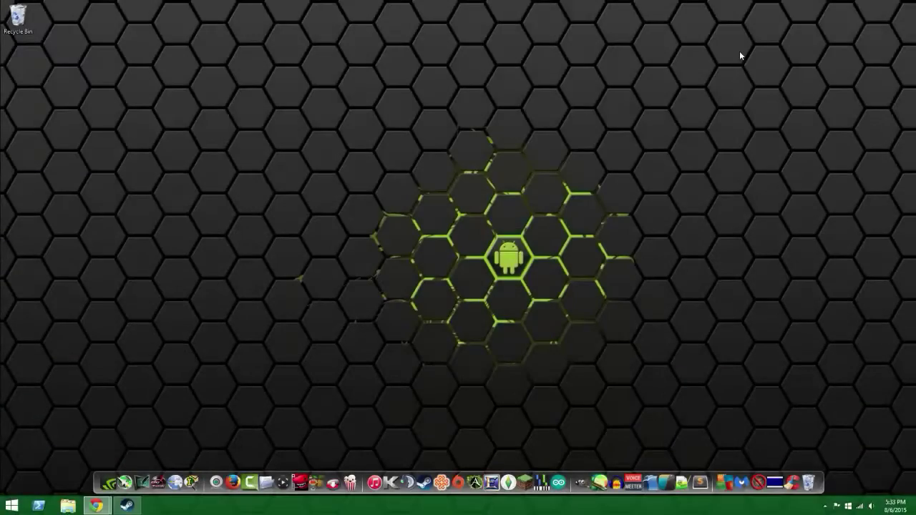
Step: Browse to the Steam folder on the Storage (E:) drive in File Explorer
left_click_drag(739, 51, 275, 334)
left_click(66, 506)
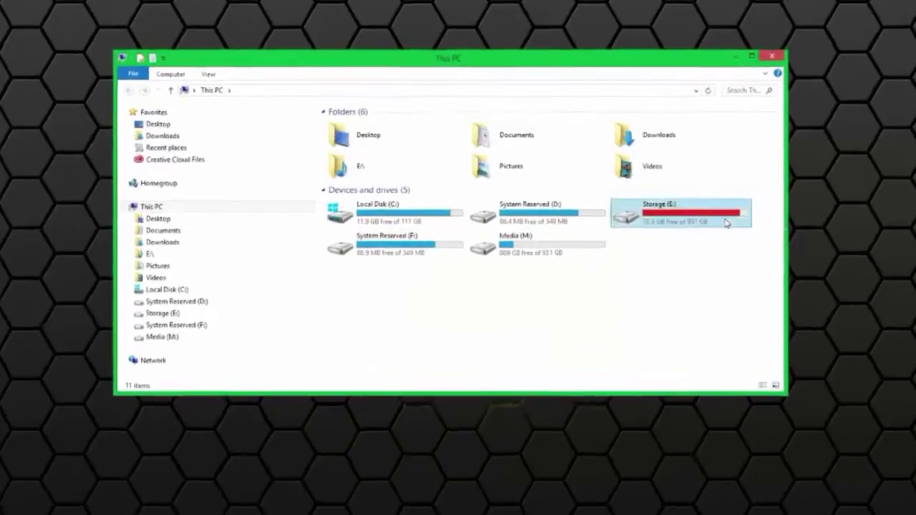
double_click(696, 207)
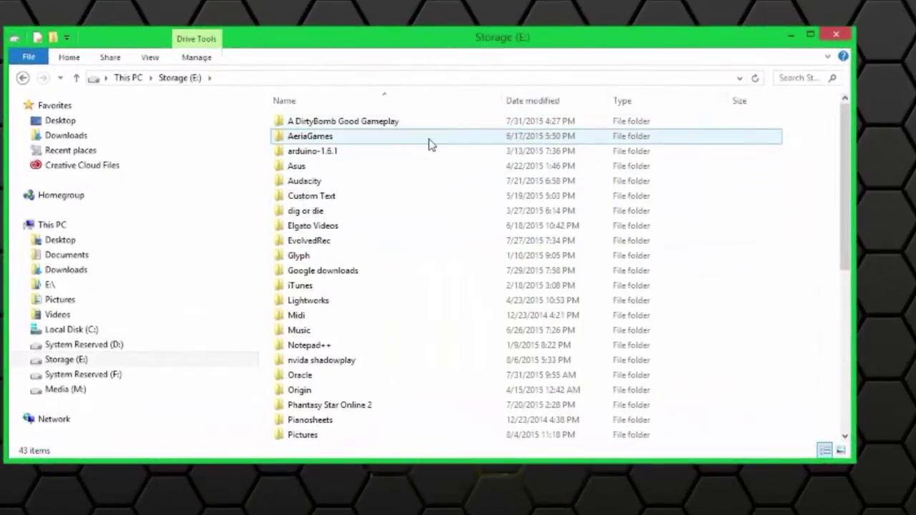
scroll(415, 197, "down", 1)
scroll(387, 215, "down", 2)
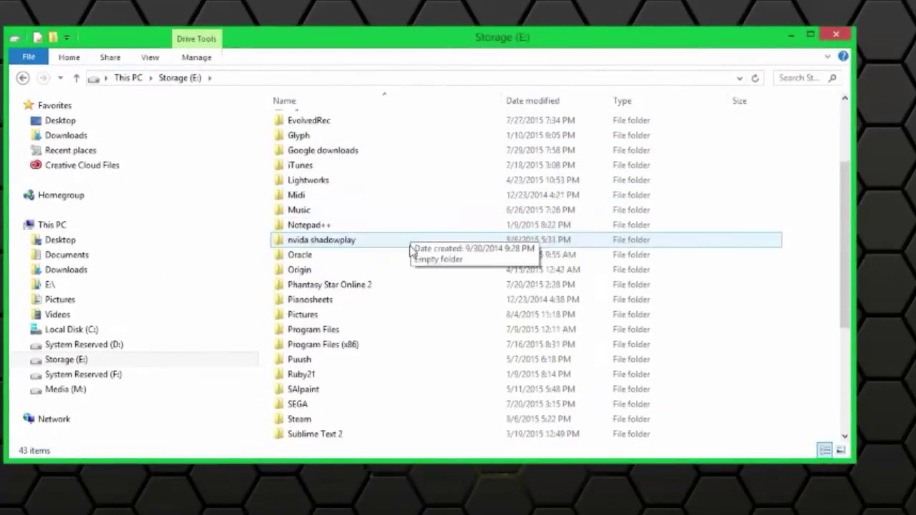
scroll(337, 374, "down", 1)
double_click(330, 375)
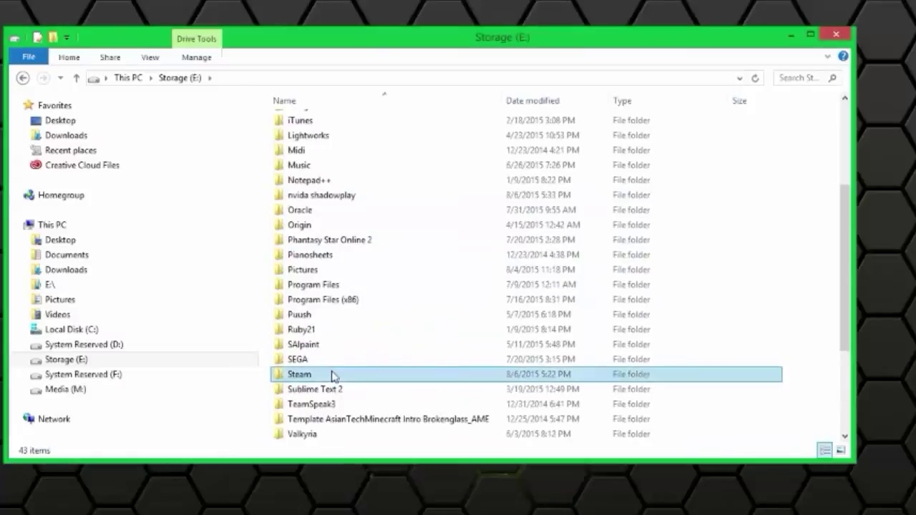
Step: Open the Dirty Bomb game folder inside SteamApps\common
scroll(384, 272, "down", 2)
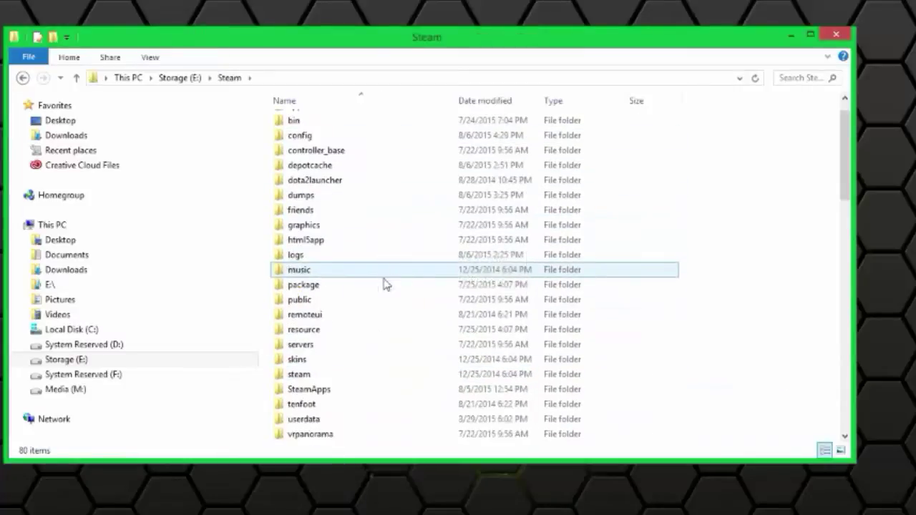
double_click(349, 346)
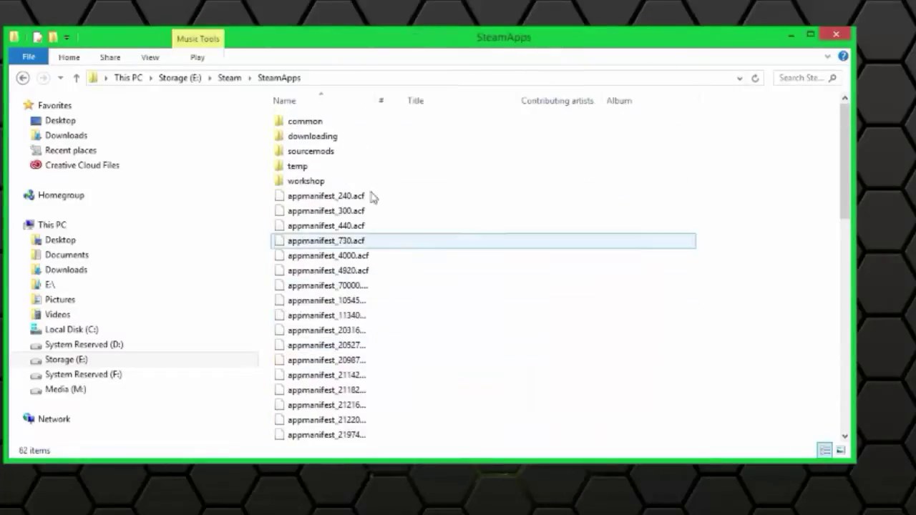
double_click(306, 123)
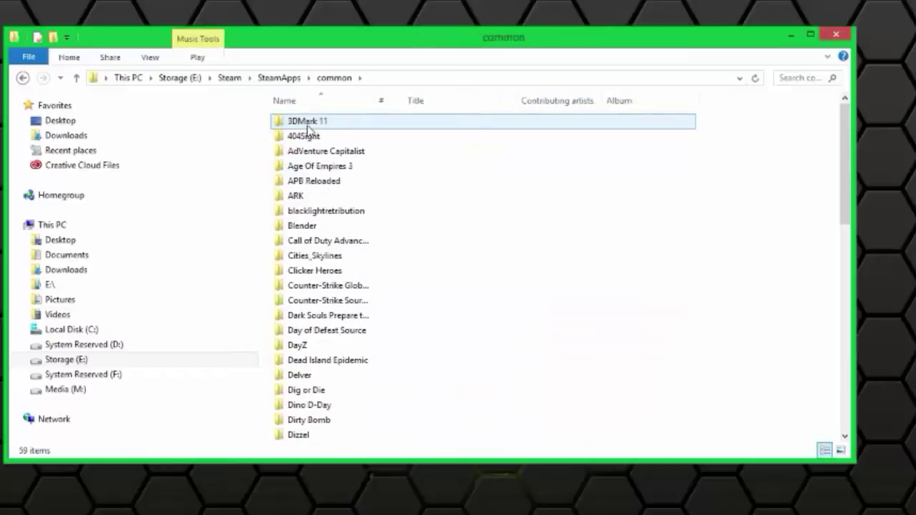
double_click(338, 423)
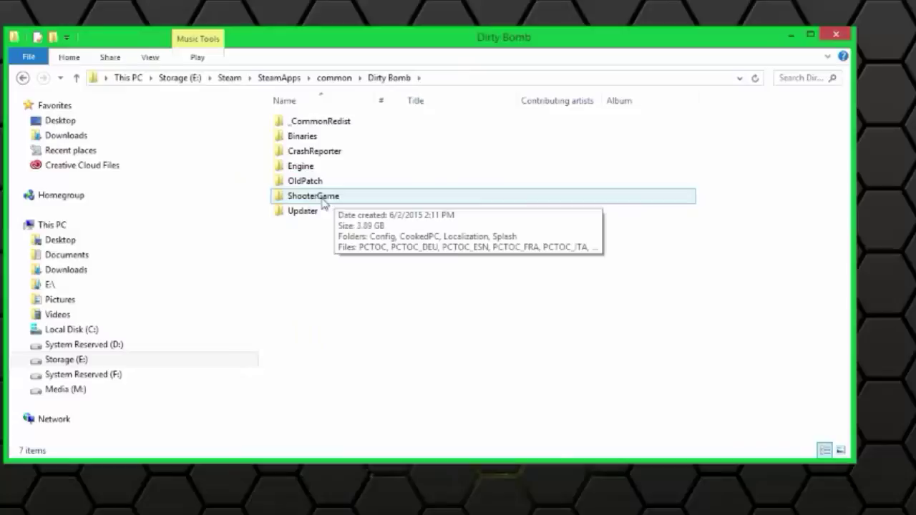
Step: Open the DefaultUI configuration file from ShooterGame\Config and maximize its Notepad window
left_click(365, 199)
double_click(365, 198)
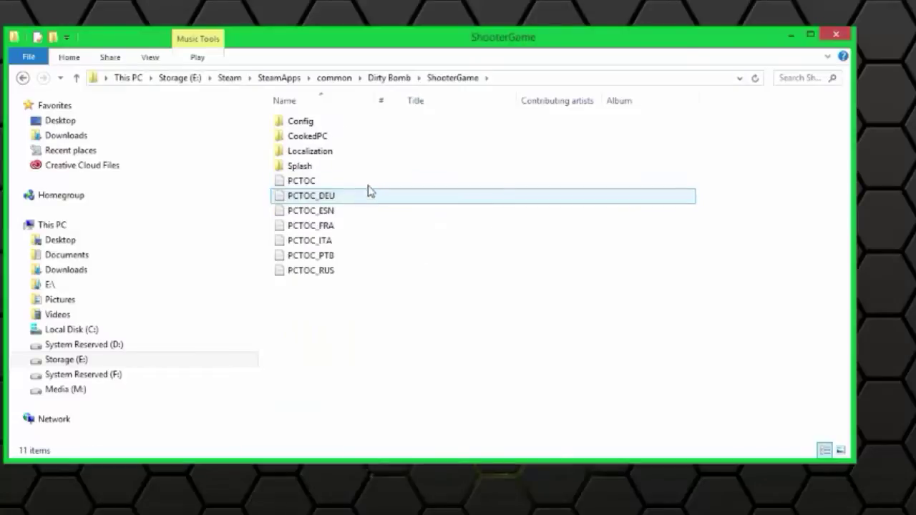
double_click(373, 128)
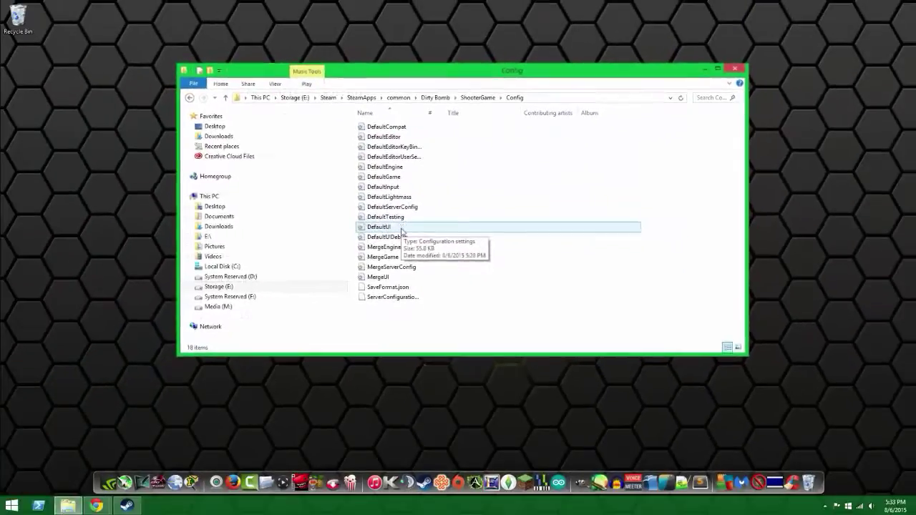
double_click(339, 277)
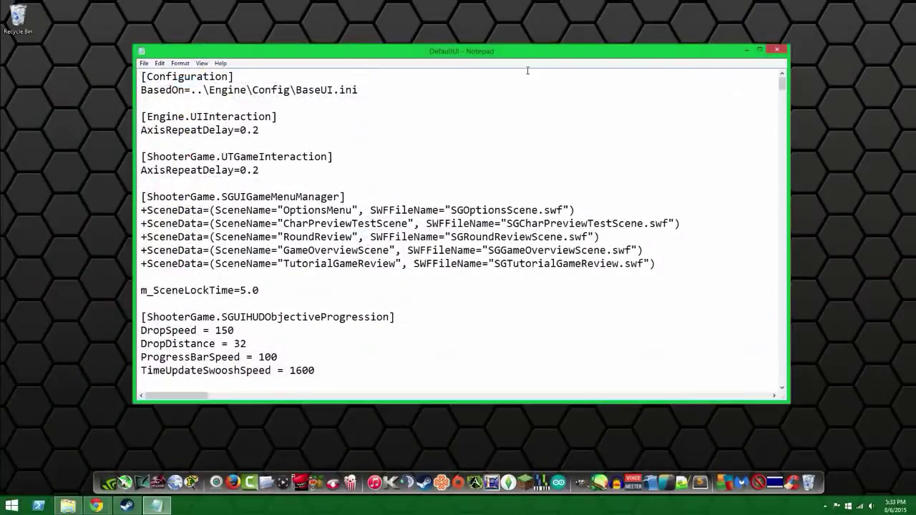
double_click(508, 55)
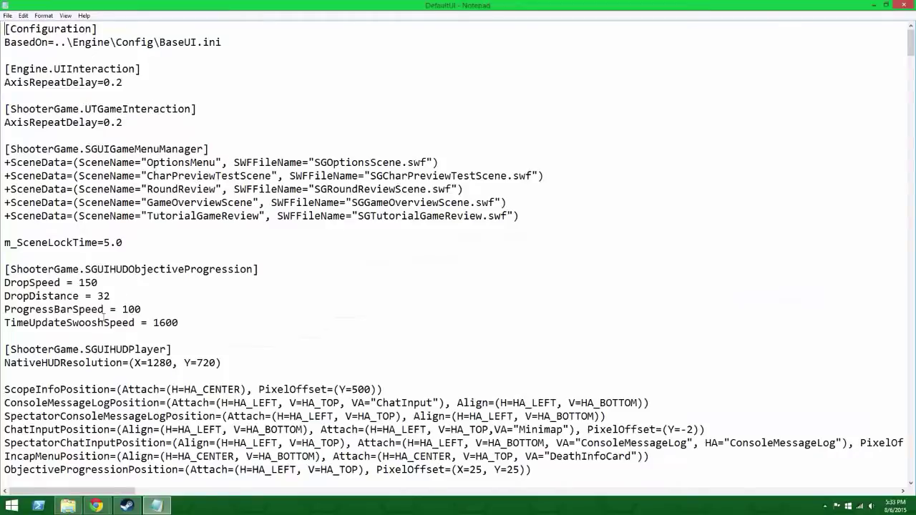
Step: Examine the [ShooterGame.SGUIHUDPlayer] section, from its heading through the CharacterSelectionPosition line
scroll(104, 318, "down", 1)
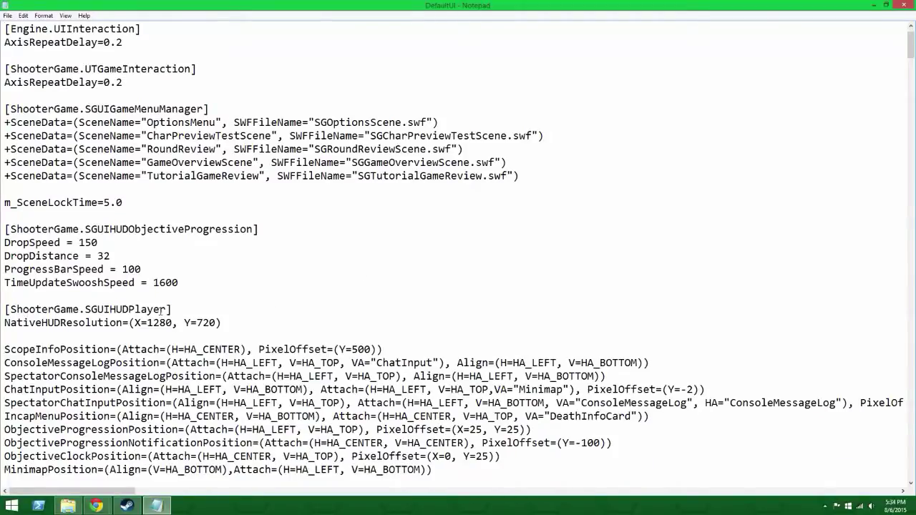
mouse_move(160, 309)
left_mouse_down()
mouse_move(103, 309)
mouse_move(147, 309)
left_mouse_up()
scroll(91, 322, "down", 1)
left_click_drag(49, 283, 190, 283)
scroll(136, 261, "down", 1)
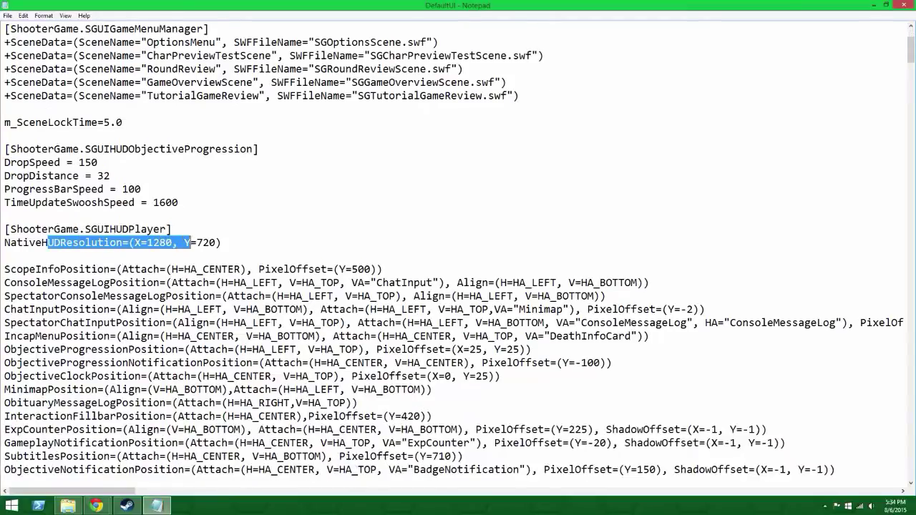
left_click_drag(4, 229, 582, 415)
scroll(178, 265, "down", 4)
scroll(215, 269, "down", 3)
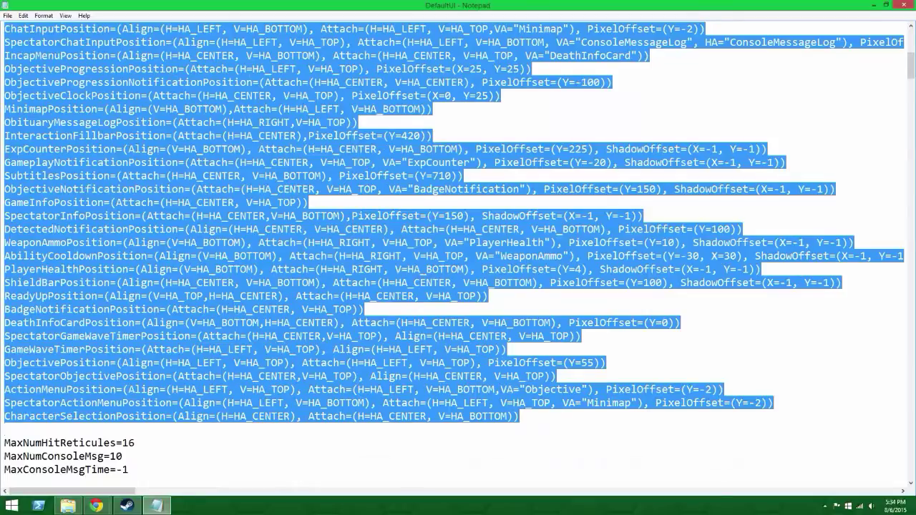
left_click(448, 189)
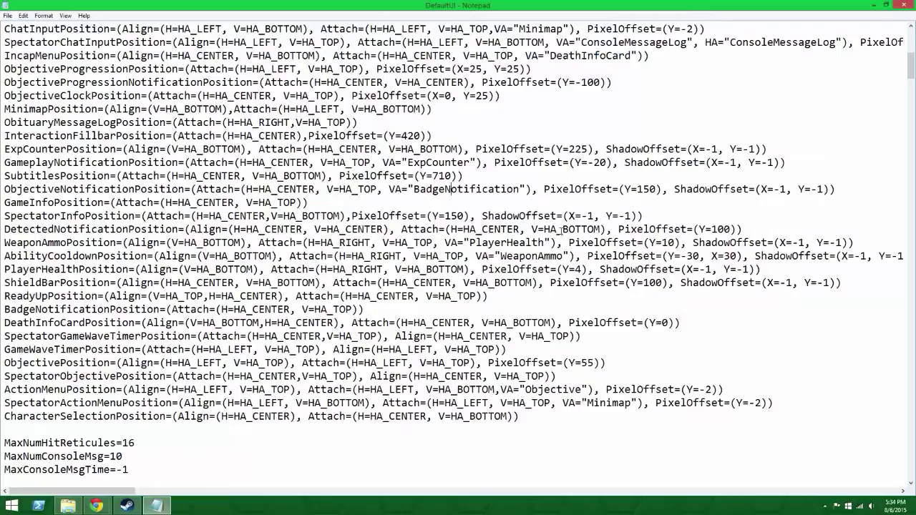
left_click(7, 15)
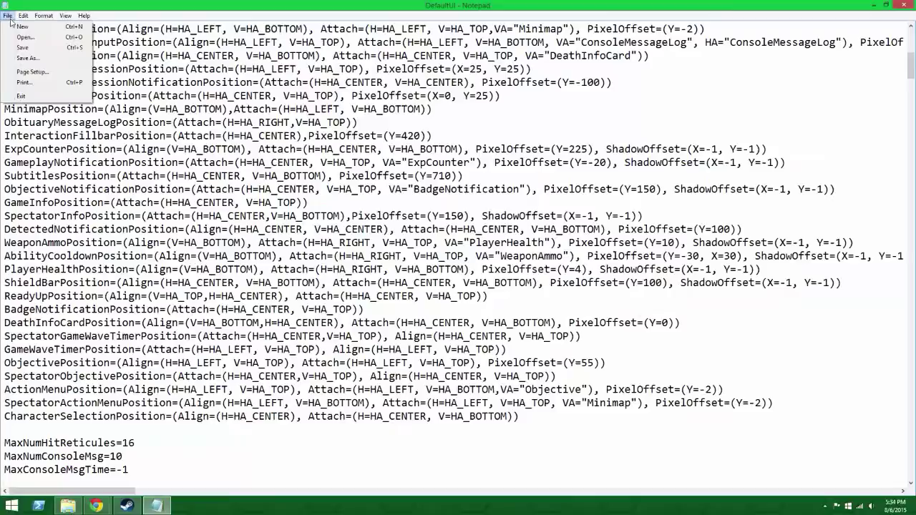
left_click(28, 59)
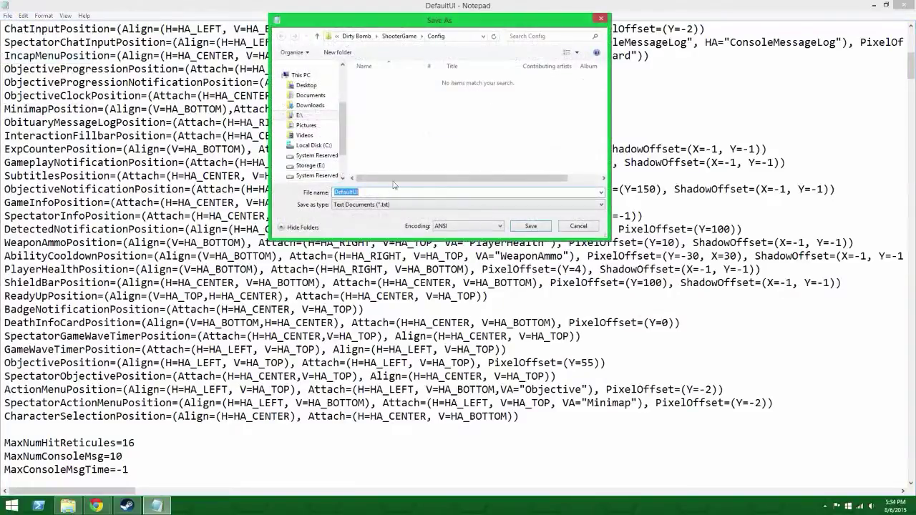
left_click(578, 225)
scroll(580, 206, "up", 3)
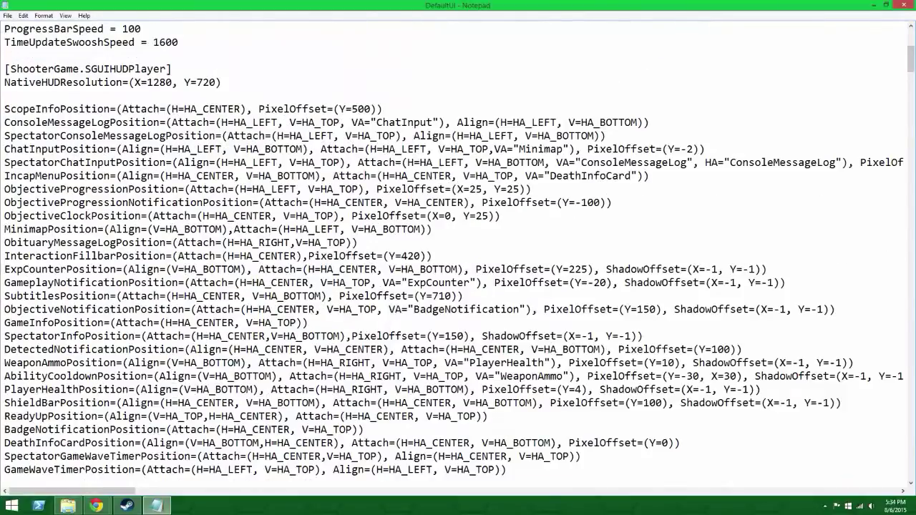
Step: Switch to the HUD Configurator page in Chrome, isolate ScopeInfo to shift it slightly right, and show all elements again
key("alt+Tab")
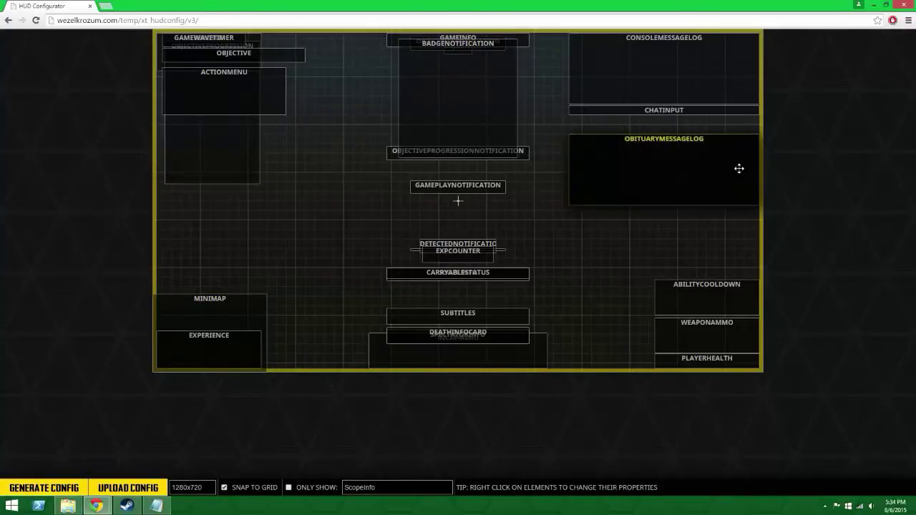
left_click(199, 488)
left_click(312, 430)
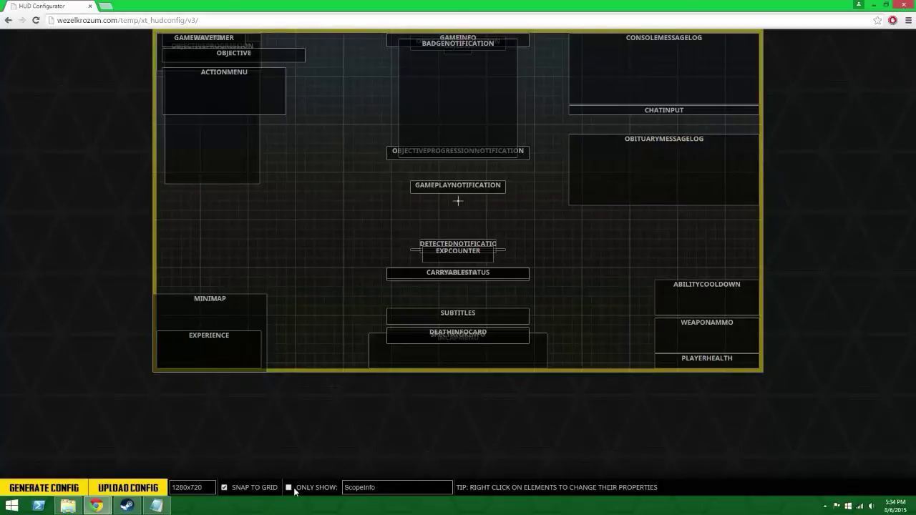
left_click(289, 488)
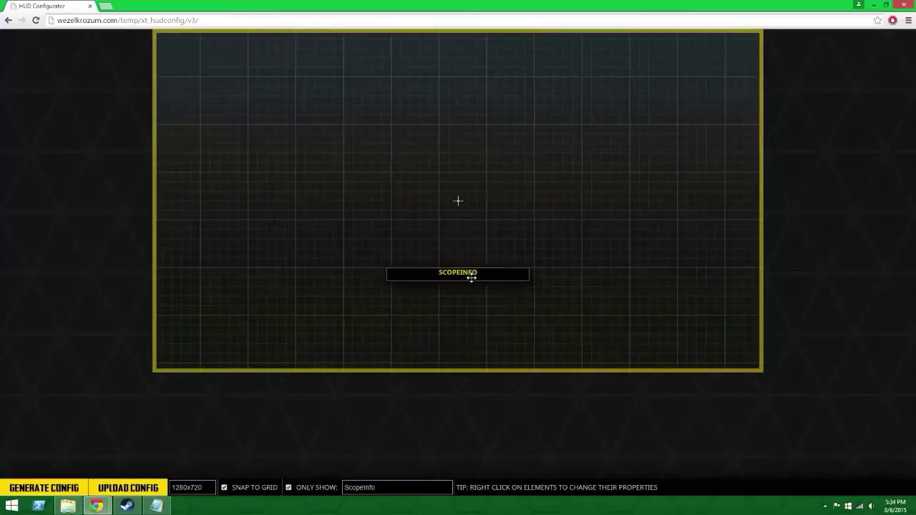
mouse_move(458, 272)
left_mouse_down()
mouse_move(466, 211)
mouse_move(467, 271)
left_mouse_up()
left_click(290, 487)
Step: Show only the Minimap element, move it to the bottom centre of the HUD layout, and show all elements again
left_click(361, 487)
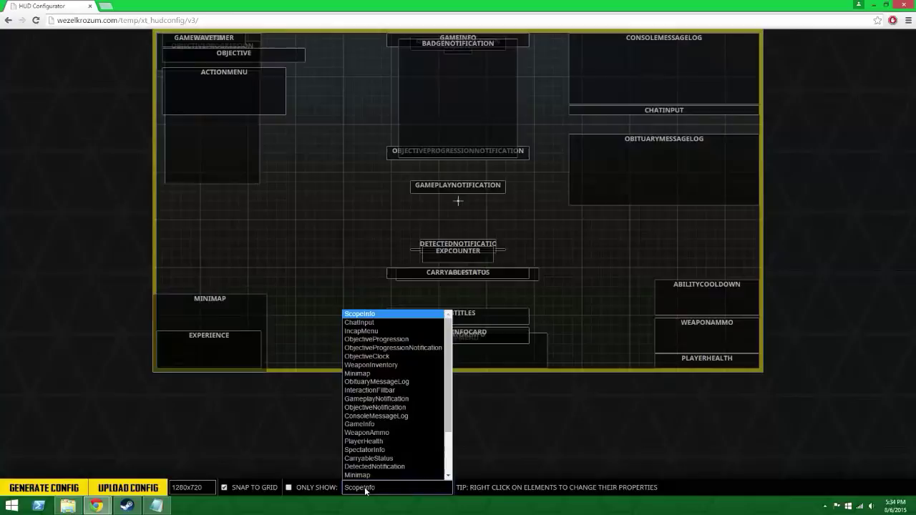
left_click(372, 469)
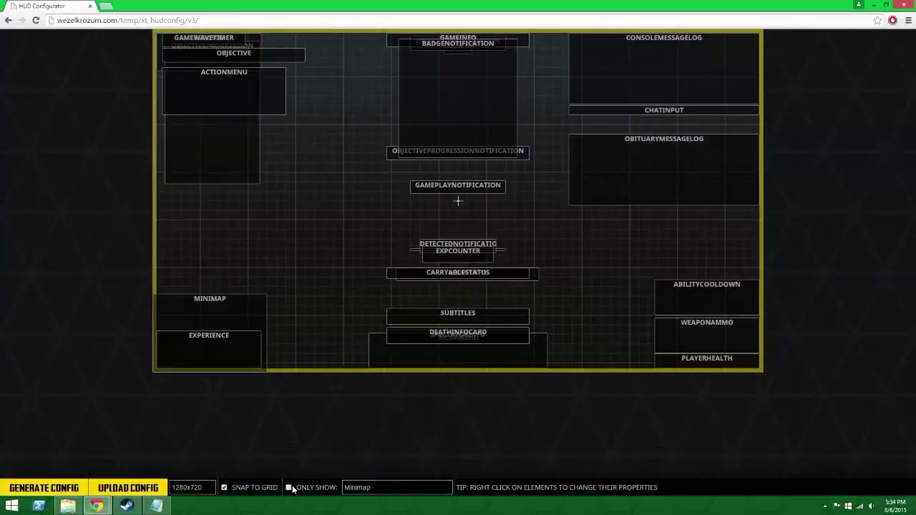
left_click(289, 488)
left_click_drag(229, 343, 472, 327)
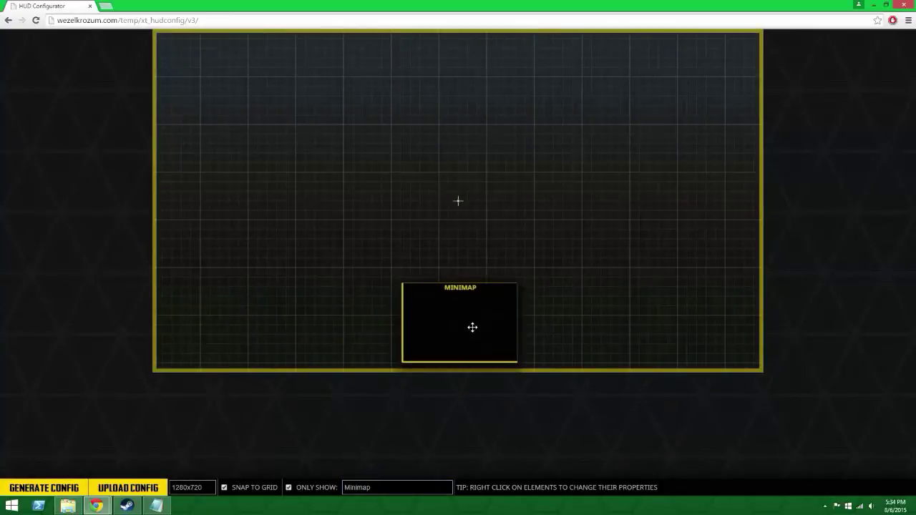
left_click(288, 488)
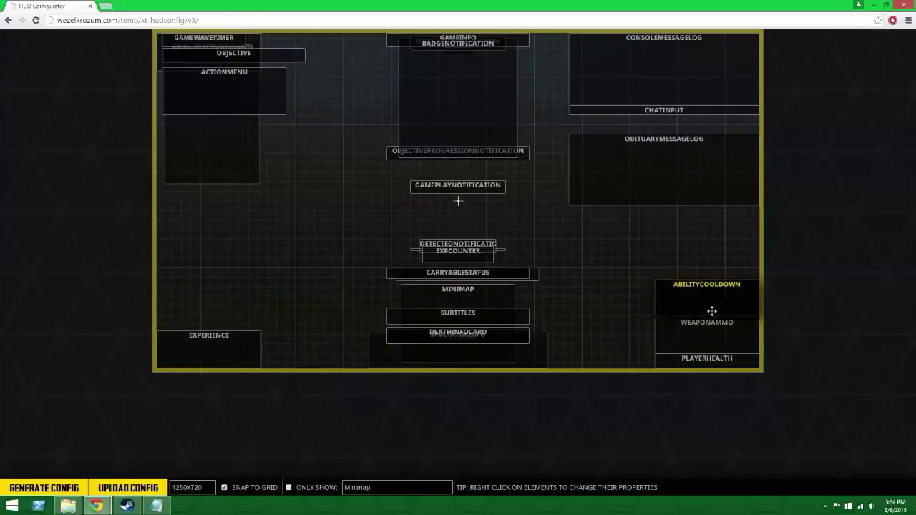
Step: Move the AbilityCooldown, WeaponAmmo and PlayerHealth elements inward around the lower centre of the HUD layout
left_click_drag(711, 313, 360, 239)
left_click_drag(660, 324, 566, 249)
left_click_drag(660, 345, 444, 228)
left_click_drag(385, 227, 366, 247)
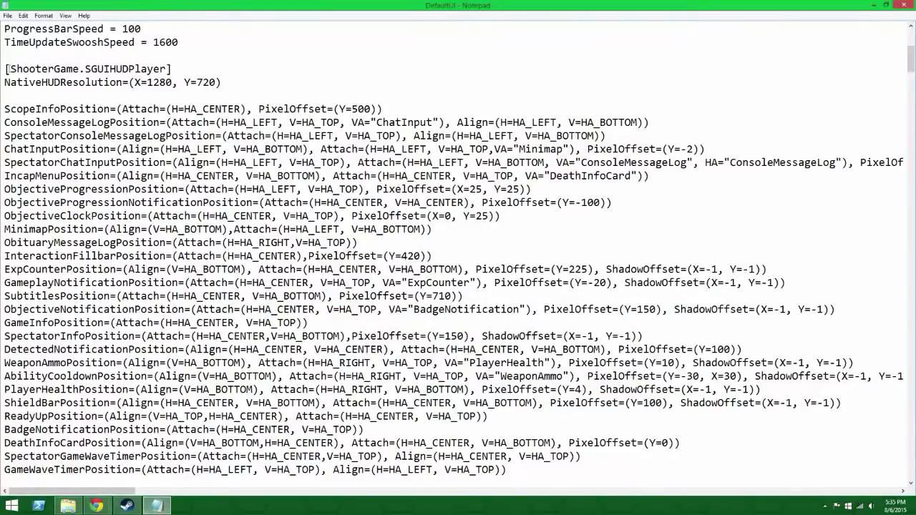
Step: Replace the [ShooterGame.SGUIHUDPlayer] heading and position lines in DefaultUI with the copied HUD Configurator output, and save the file
left_click_drag(6, 69, 547, 301)
right_click(389, 241)
left_click(438, 284)
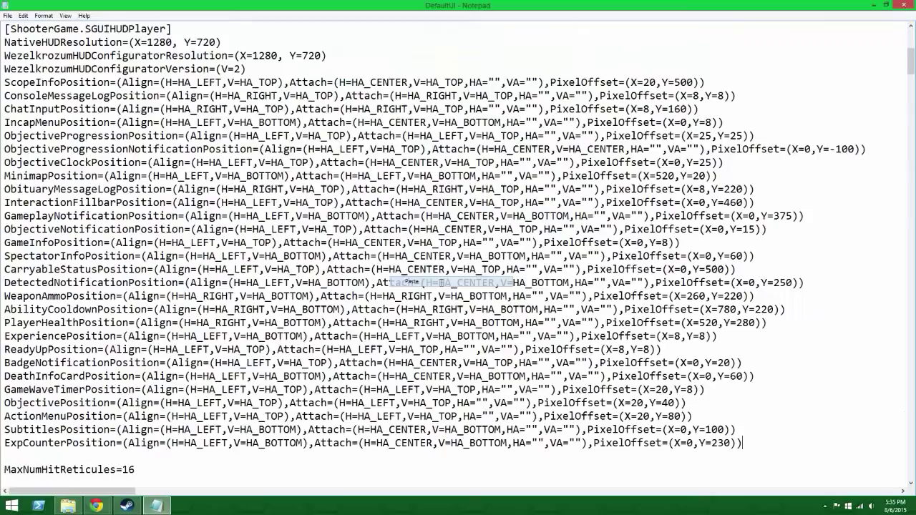
scroll(296, 214, "up", 4)
left_click(7, 15)
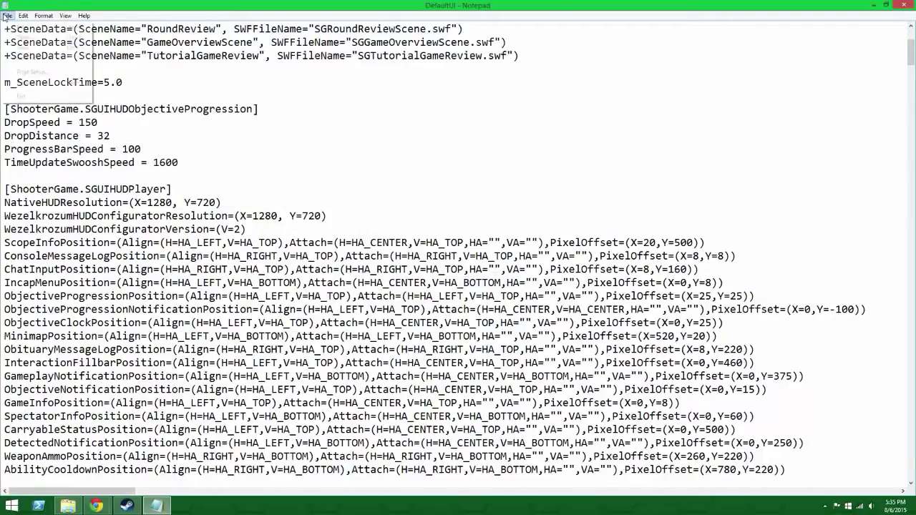
left_click(32, 48)
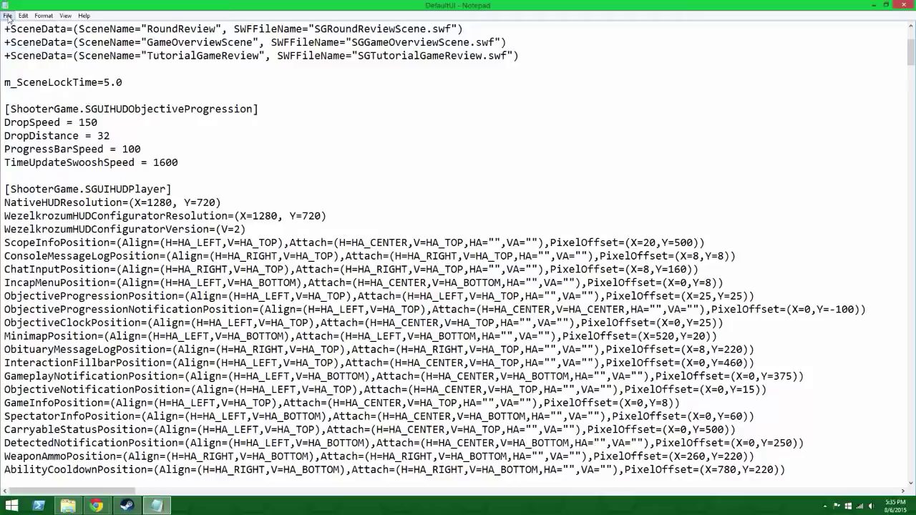
left_click(8, 15)
left_click(168, 5)
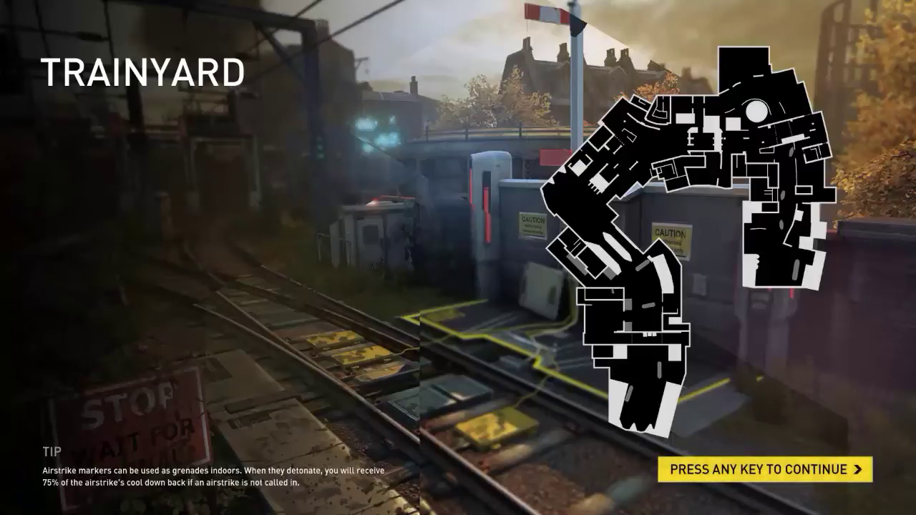
Step: Enter the Trainyard match in Dirty Bomb and check the customized HUD layout in play
key("grave")
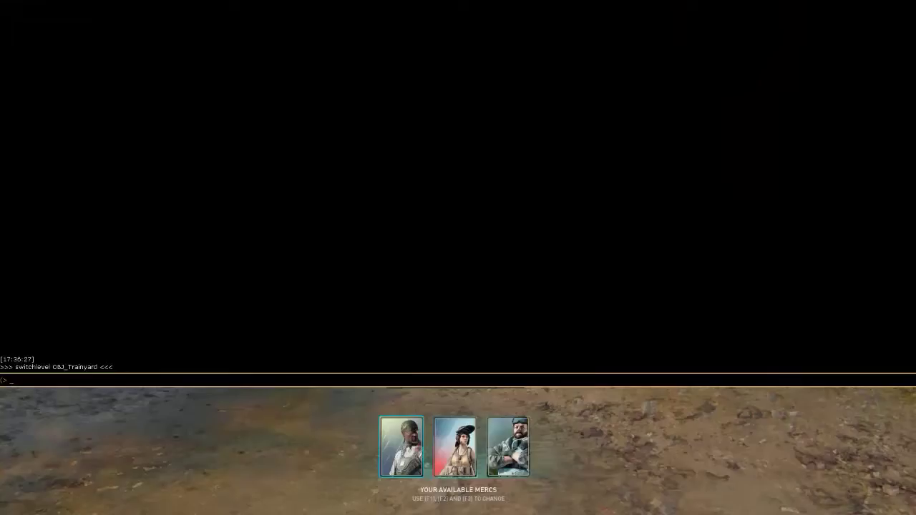
key("grave")
key("space")
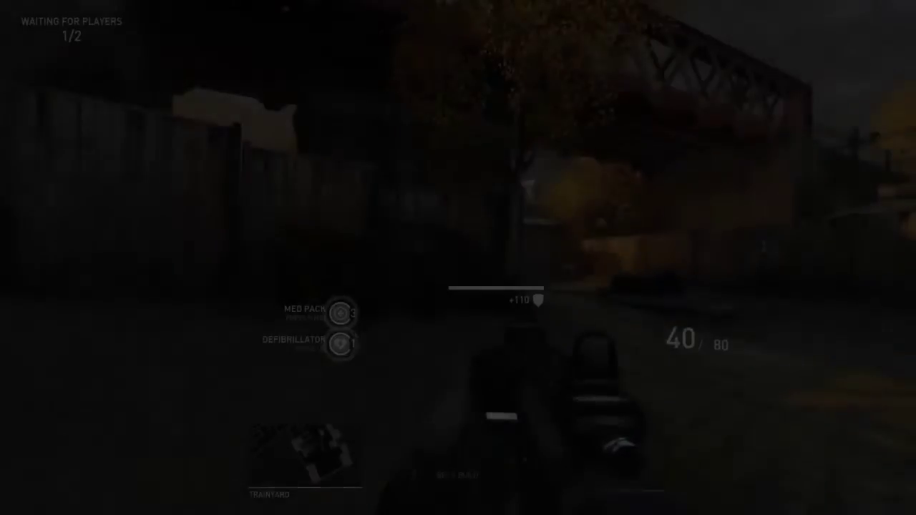
key("w")
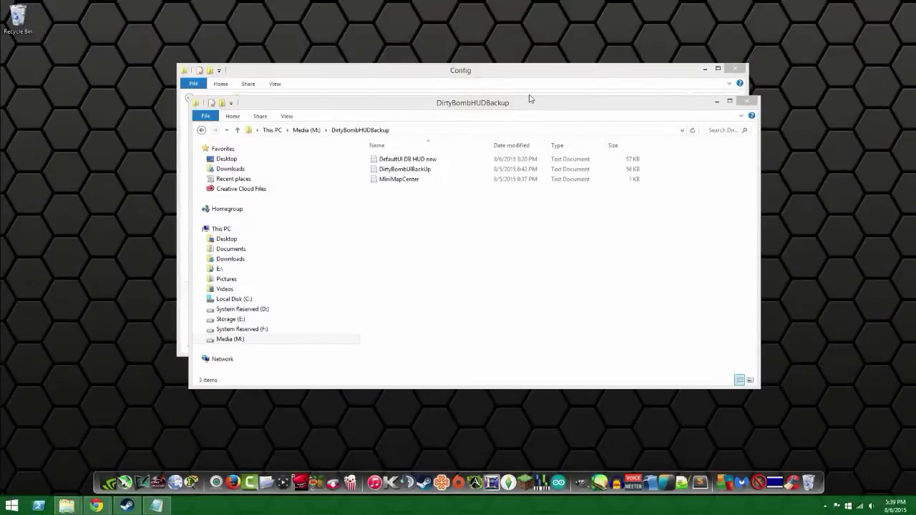
Step: Open the MiniMapCenter text document from the DirtyBombHUDBackup folder
left_click(438, 170)
left_click(436, 178)
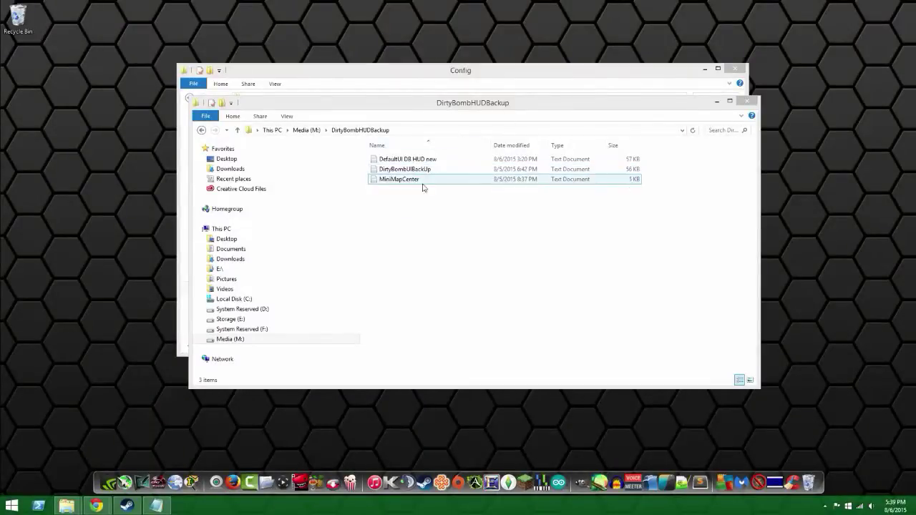
double_click(391, 183)
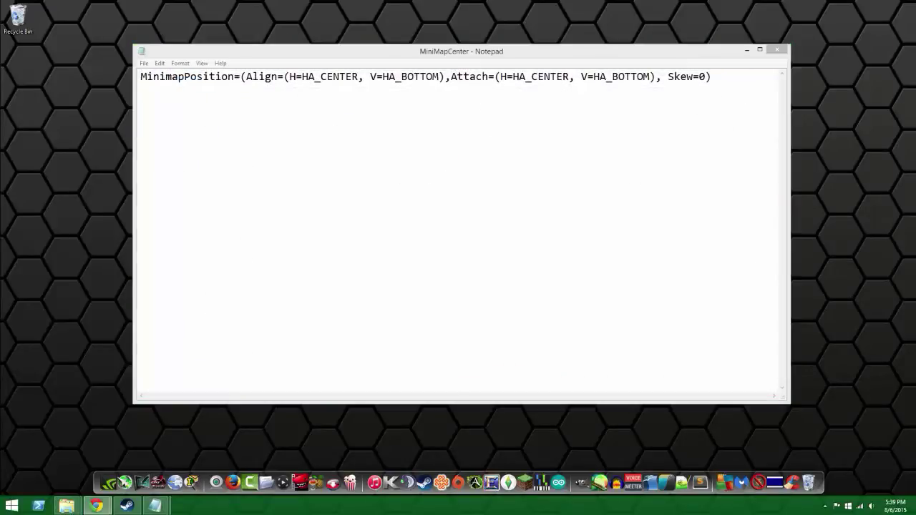
Step: Switch to the HUD Configurator in Chrome, move the Minimap element to the lower centre of the layout, and open its settings
left_click(96, 506)
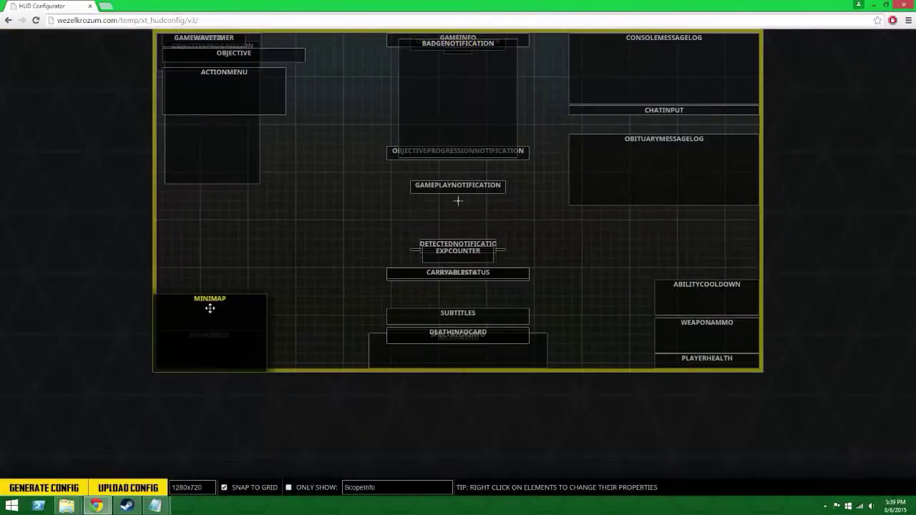
left_click_drag(208, 307, 457, 315)
right_click(458, 314)
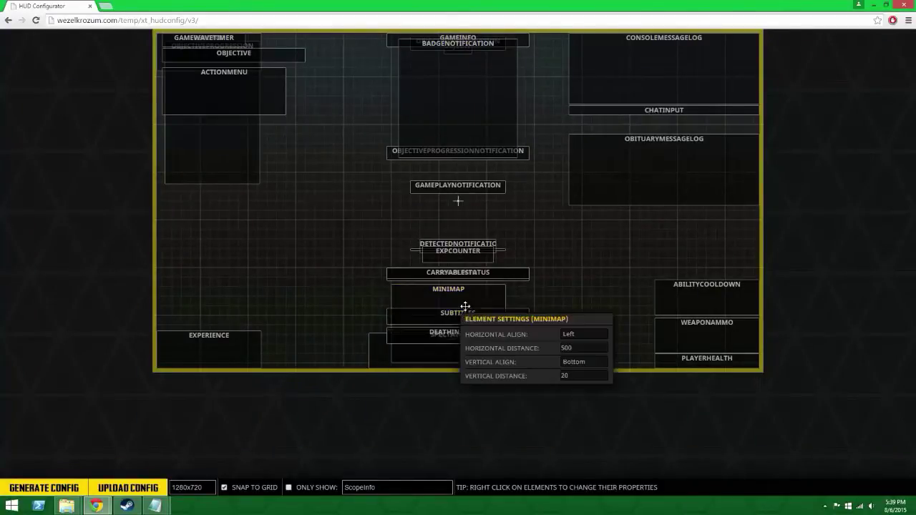
right_click(414, 315)
right_click(484, 305)
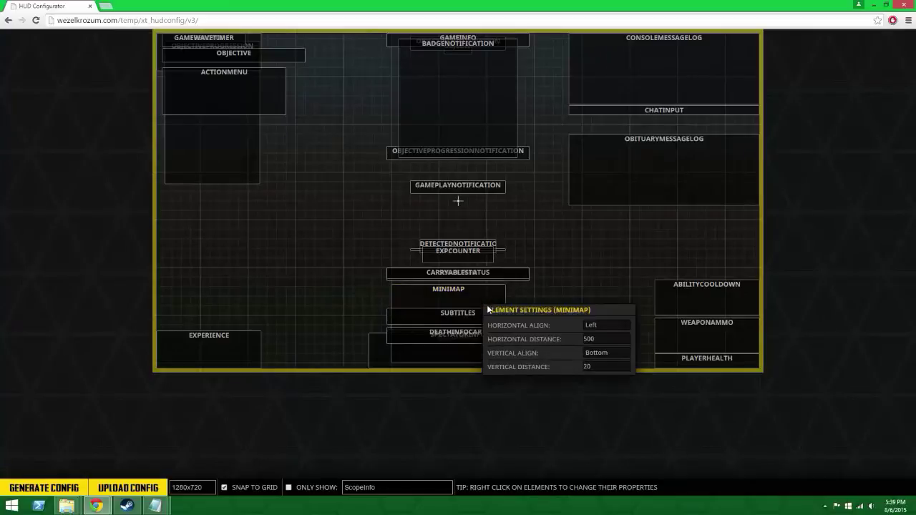
Step: Set the Minimap's horizontal alignment to Center and its vertical alignment to Top, and return to the MiniMapCenter note
left_click(601, 327)
left_click(608, 345)
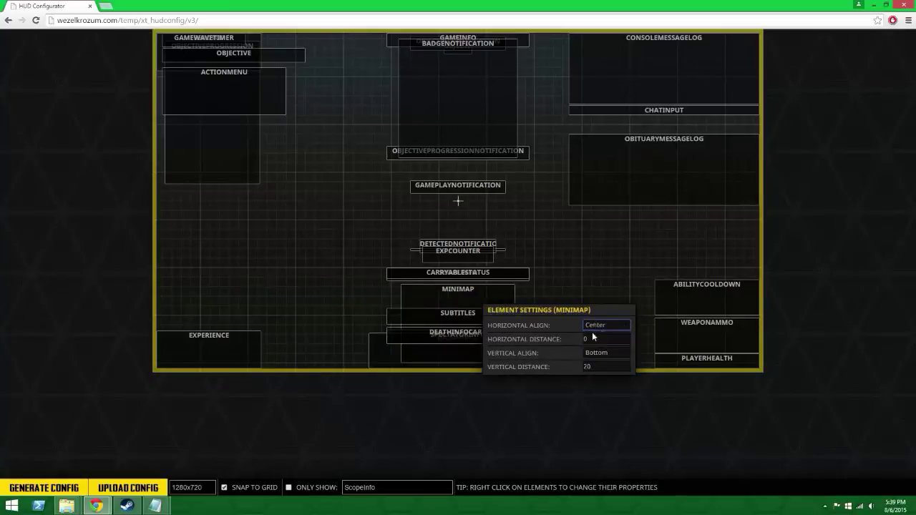
left_click(608, 351)
left_click(607, 363)
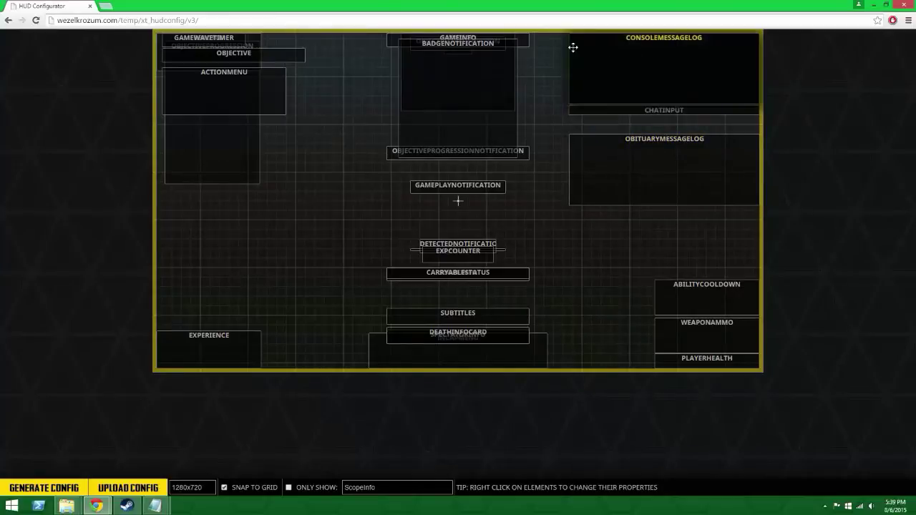
key("super+Down")
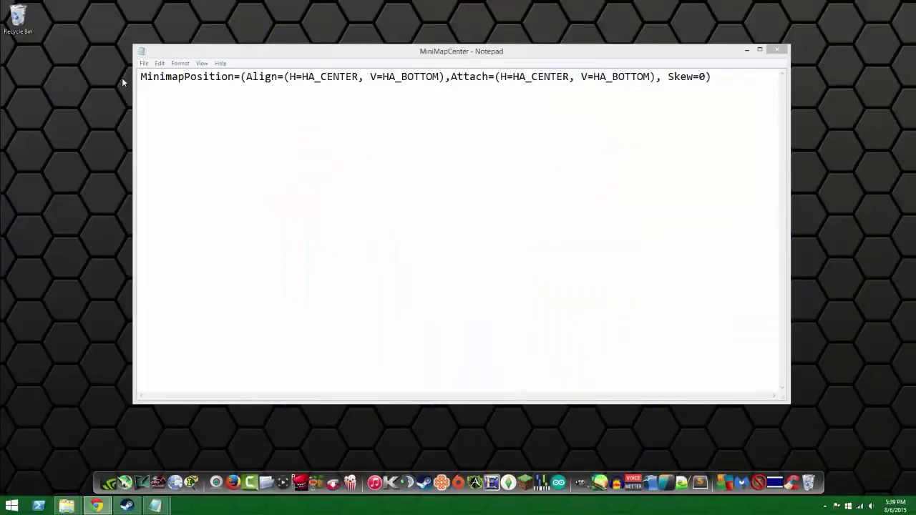
Step: Copy the entire MinimapPosition line, including Skew=0, from the MiniMapCenter note
left_click_drag(141, 77, 745, 74)
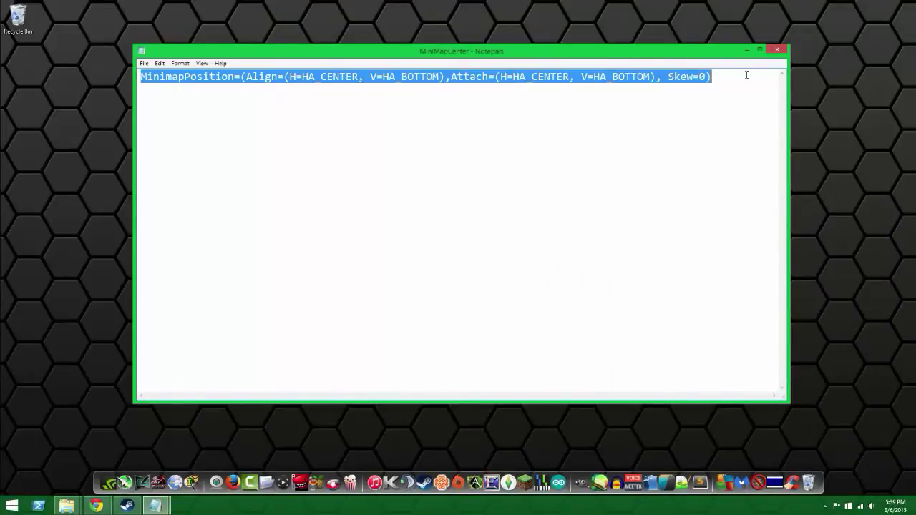
right_click(660, 78)
left_click(688, 109)
Step: Replace the MinimapPosition line in DefaultUI with the copied HA_CENTER, HA_BOTTOM, Skew=0 version, and save the file
mouse_move(156, 506)
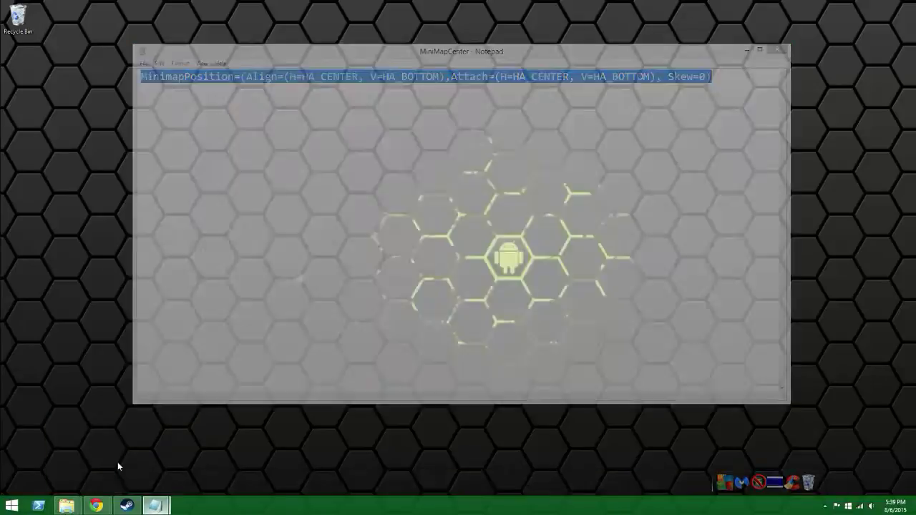
left_click(117, 462)
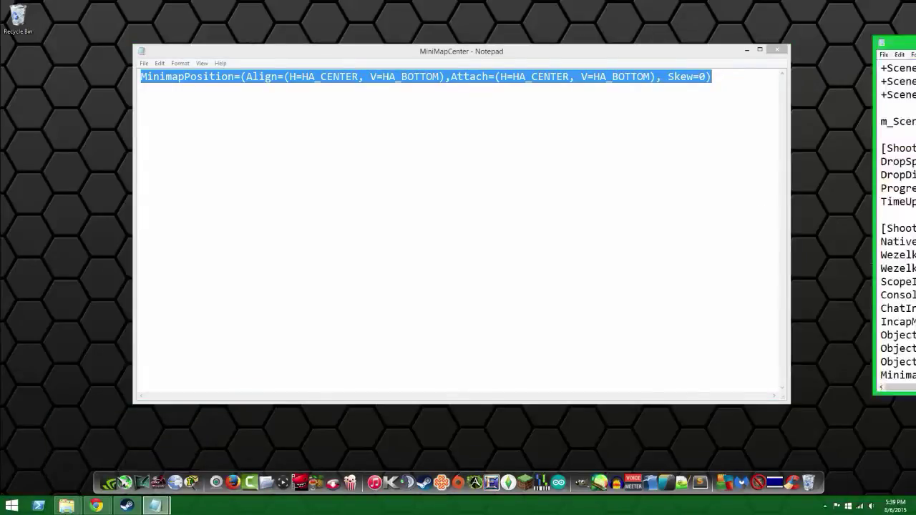
key("super+Up")
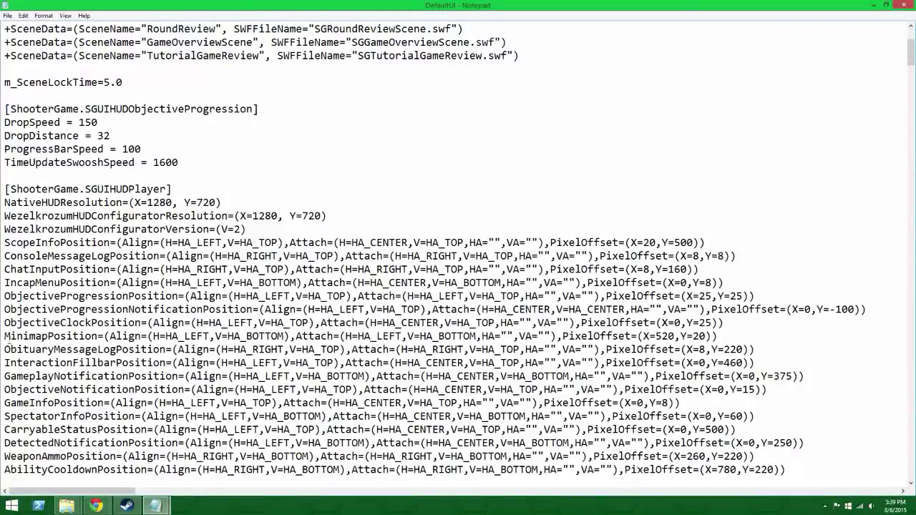
left_click_drag(3, 337, 726, 334)
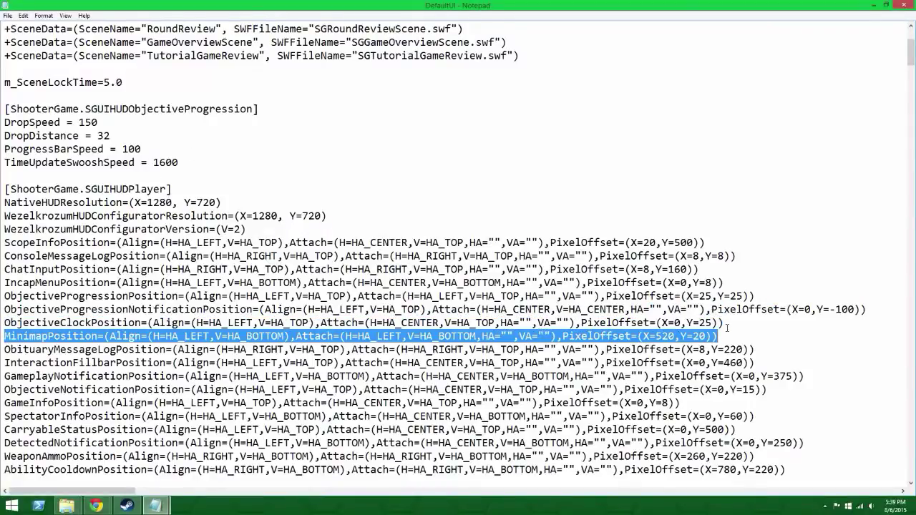
key("ctrl+v")
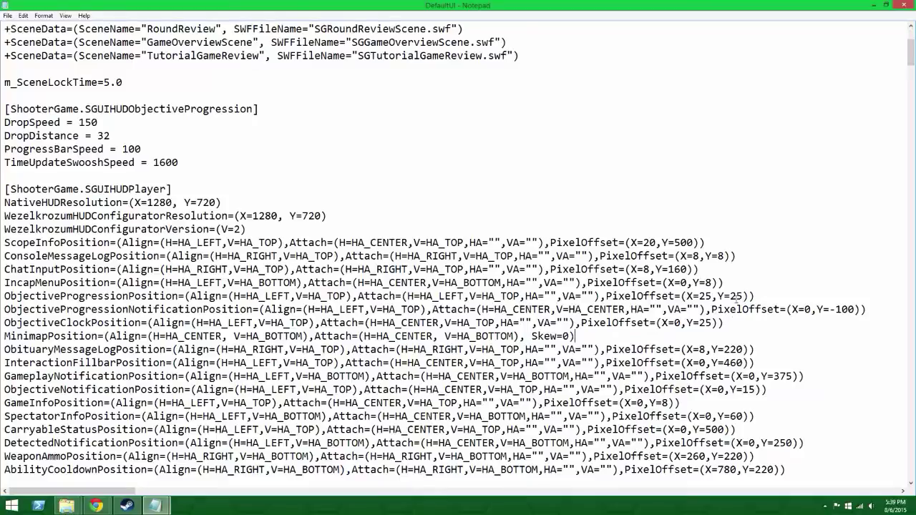
left_click(7, 16)
left_click(80, 48)
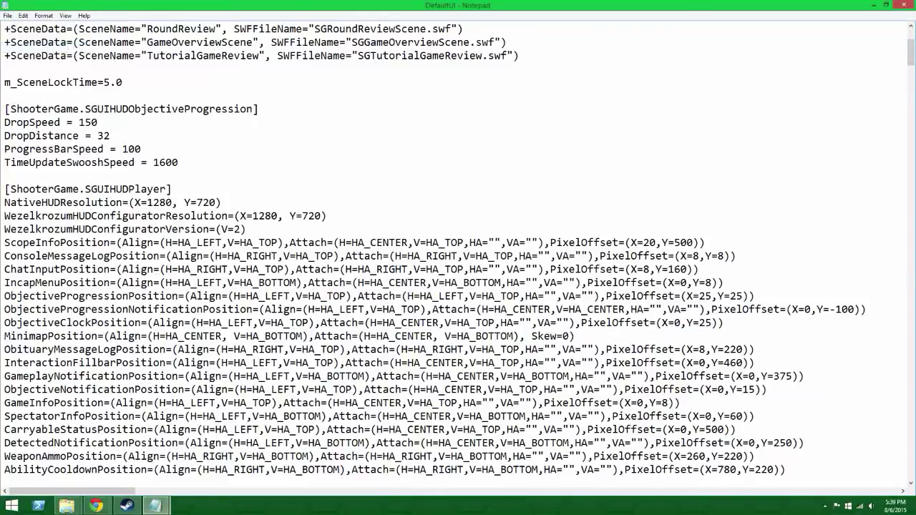